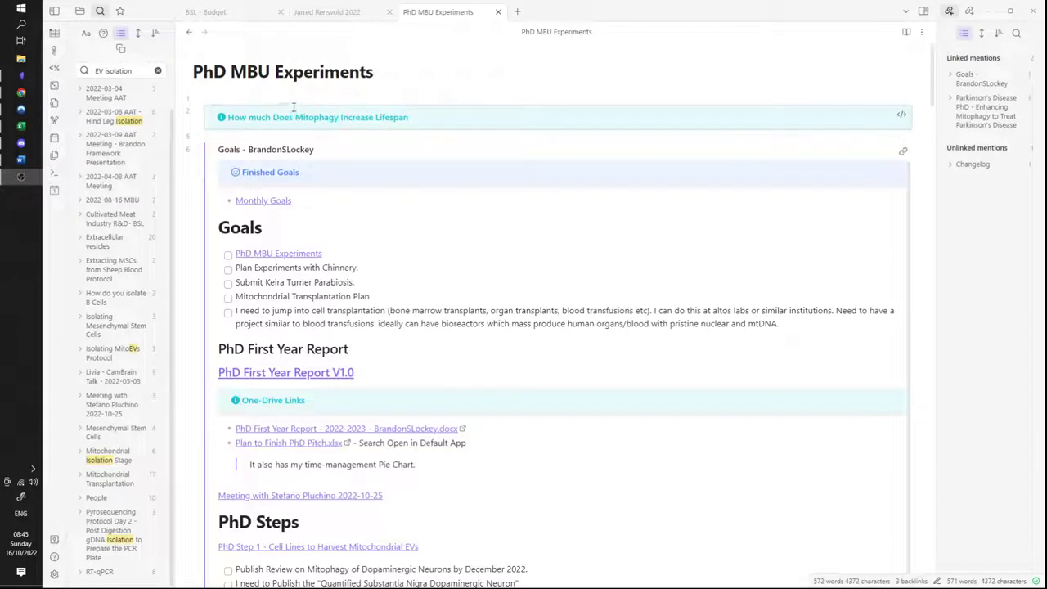
Bring up the Obsidian Snippets page and select its Variable Embed Heights CSS code block.
{"action": "left_click", "coordinate": [299, 100]}
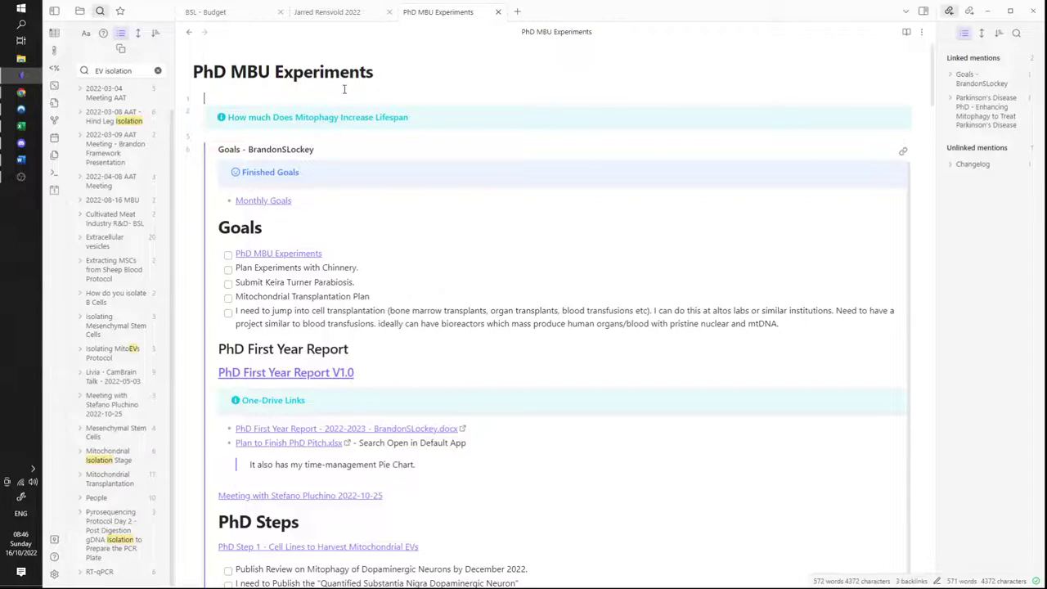
{"action": "scroll", "coordinate": [245, 163], "scroll_direction": "down", "scroll_amount": 5}
{"action": "scroll", "coordinate": [203, 210], "scroll_direction": "down", "scroll_amount": 5}
{"action": "scroll", "coordinate": [196, 215], "scroll_direction": "down", "scroll_amount": 5}
{"action": "scroll", "coordinate": [199, 216], "scroll_direction": "down", "scroll_amount": 5}
{"action": "scroll", "coordinate": [200, 213], "scroll_direction": "down", "scroll_amount": 5}
{"action": "scroll", "coordinate": [195, 229], "scroll_direction": "down", "scroll_amount": 5}
{"action": "scroll", "coordinate": [205, 245], "scroll_direction": "up", "scroll_amount": 5}
{"action": "scroll", "coordinate": [207, 247], "scroll_direction": "up", "scroll_amount": 10}
{"action": "scroll", "coordinate": [208, 247], "scroll_direction": "up", "scroll_amount": 10}
{"action": "scroll", "coordinate": [208, 247], "scroll_direction": "up", "scroll_amount": 10}
{"action": "scroll", "coordinate": [208, 246], "scroll_direction": "up", "scroll_amount": 5}
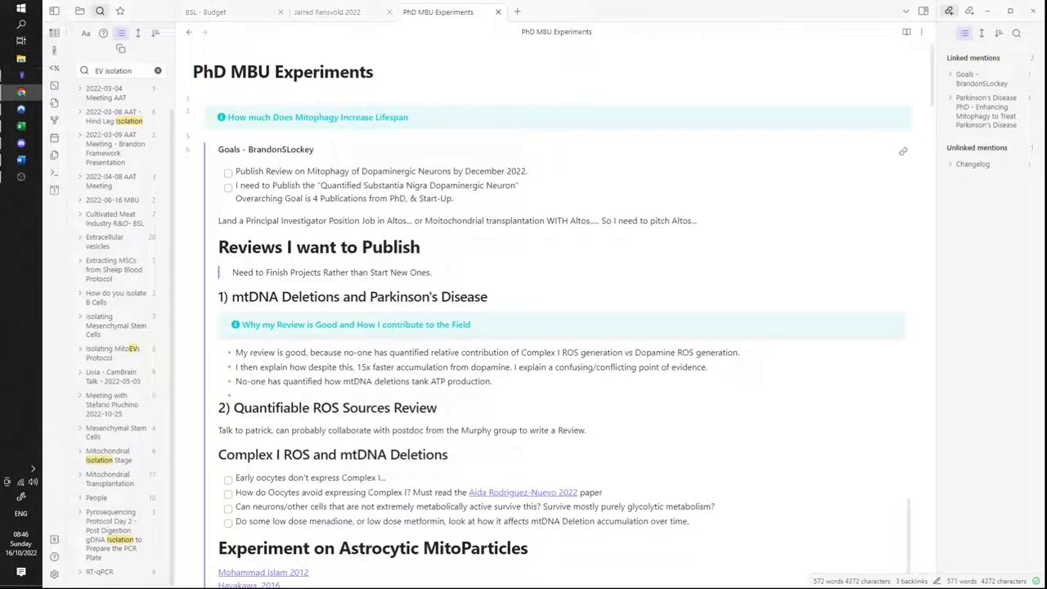
{"action": "mouse_move", "coordinate": [814, 196]}
{"action": "left_mouse_down"}
{"action": "mouse_move", "coordinate": [258, 132]}
{"action": "mouse_move", "coordinate": [403, 18]}
{"action": "left_mouse_up"}
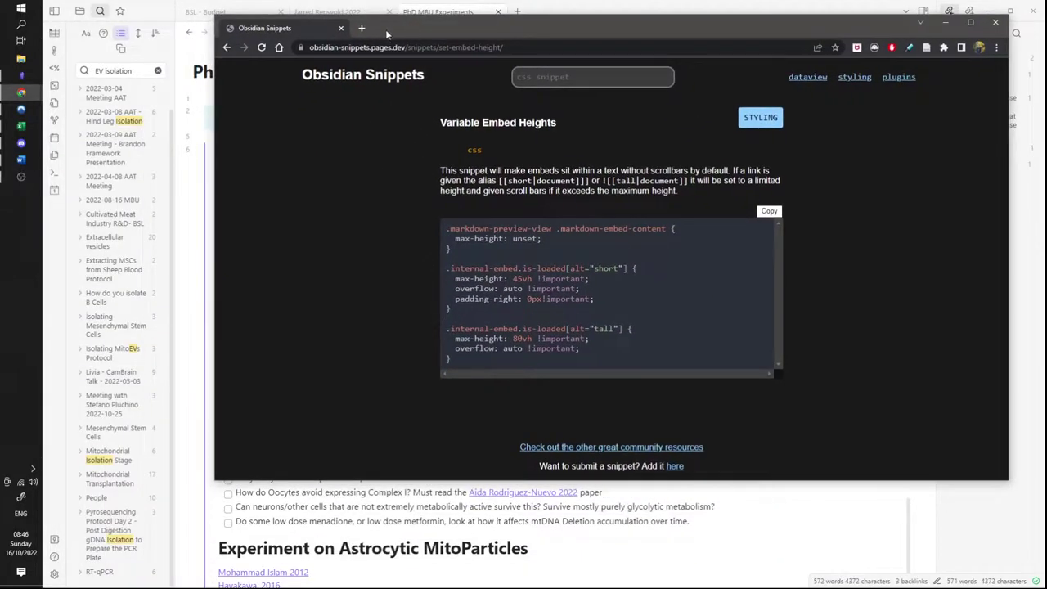
{"action": "left_click", "coordinate": [438, 49]}
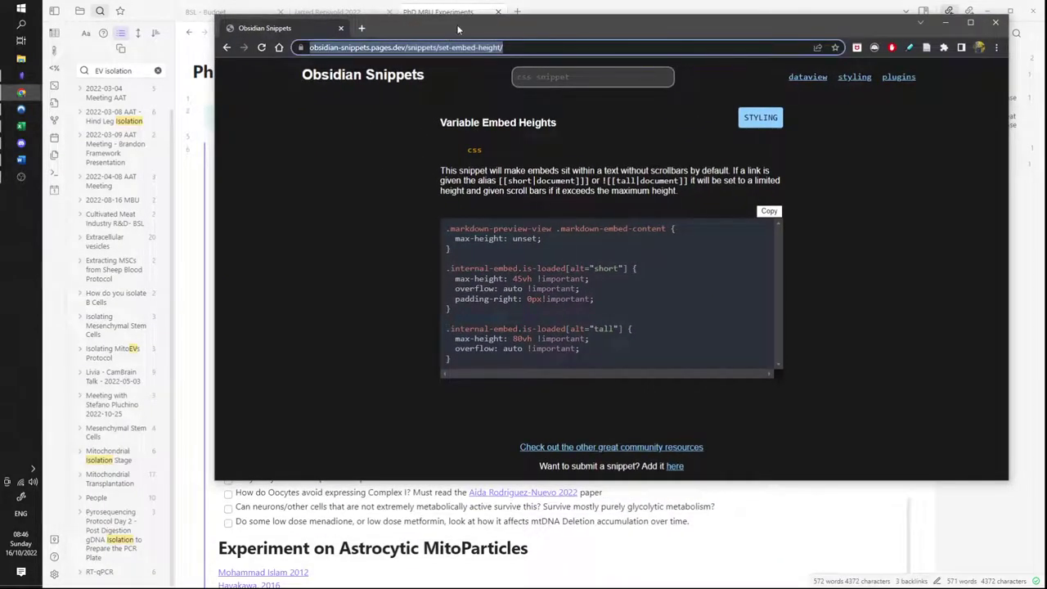
{"action": "left_click", "coordinate": [580, 250]}
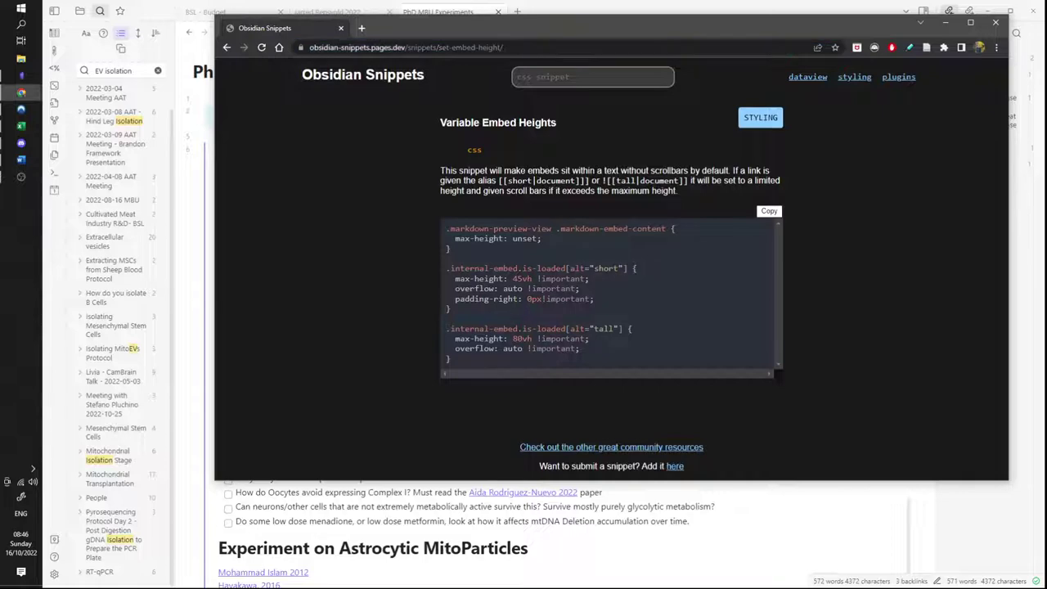
{"action": "left_click_drag", "start_coordinate": [467, 360], "coordinate": [445, 228]}
{"action": "left_click", "coordinate": [741, 229]}
Launch Notepad from Start search and place its window on the right.
{"action": "left_click", "coordinate": [26, 17]}
{"action": "type", "text": "note"}
{"action": "key", "text": "Return"}
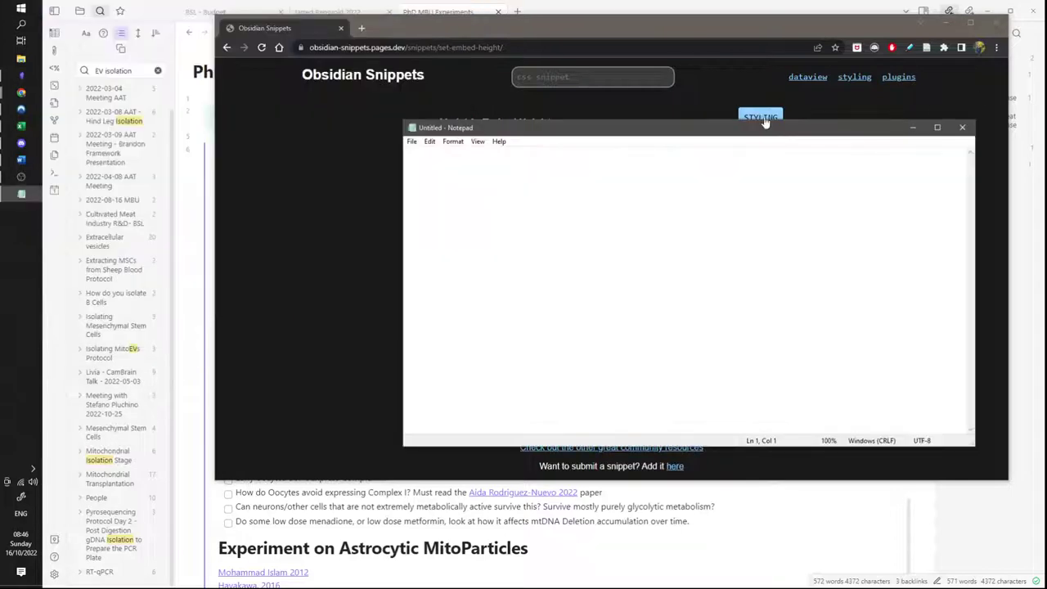
{"action": "left_click_drag", "start_coordinate": [735, 130], "coordinate": [1045, 139]}
{"action": "left_click_drag", "start_coordinate": [818, 4], "coordinate": [818, 120]}
Paste the CSS into Notepad, delete the stray 'Copy' line, and cancel the save prompt.
{"action": "left_click", "coordinate": [451, 348]}
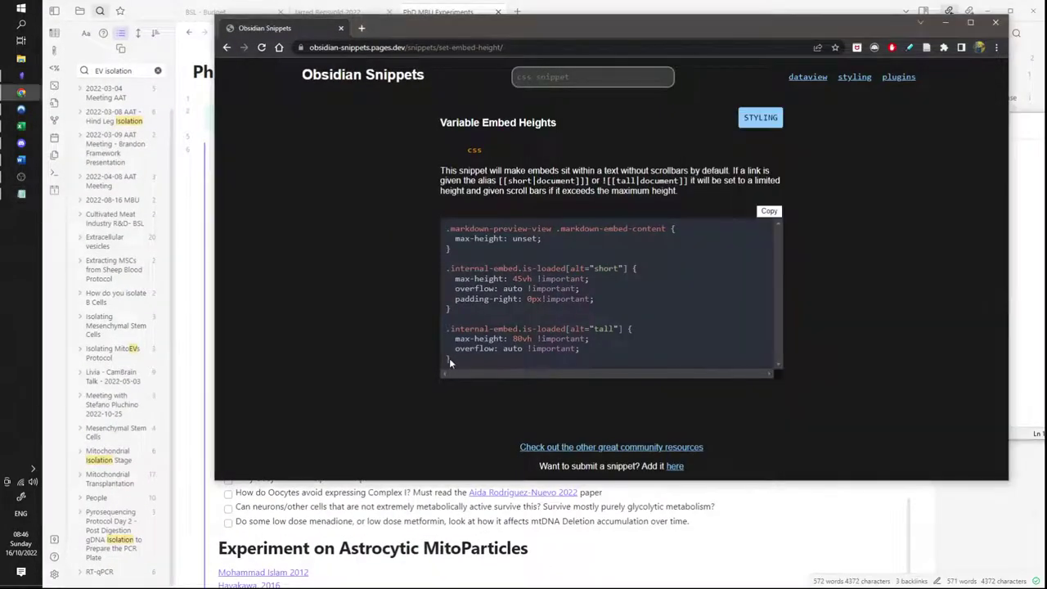
{"action": "left_click_drag", "start_coordinate": [440, 349], "coordinate": [430, 221]}
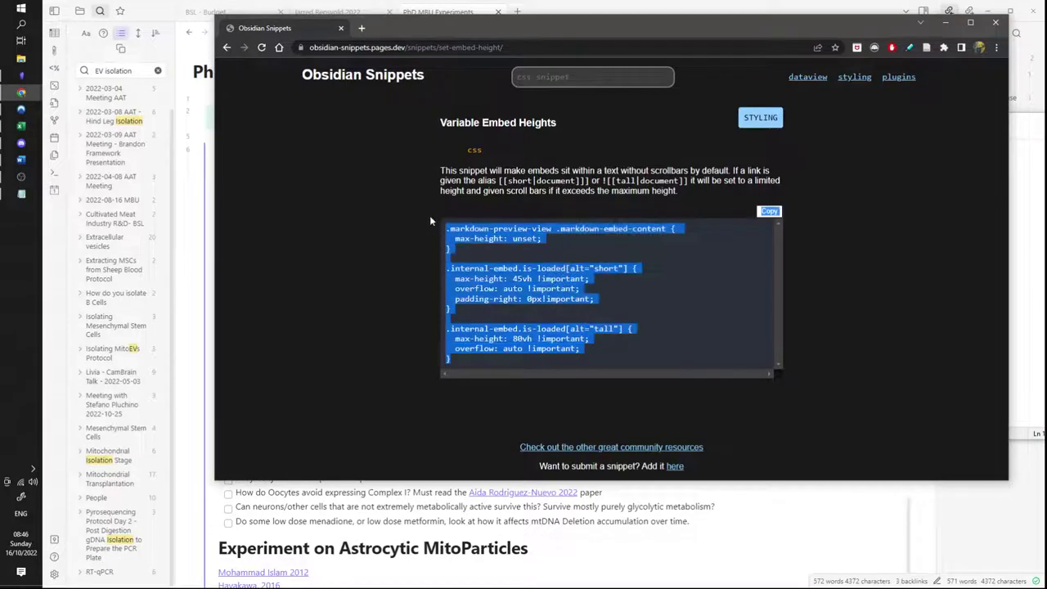
{"action": "left_click", "coordinate": [1019, 222]}
{"action": "mouse_move", "coordinate": [689, 110]}
{"action": "left_mouse_down"}
{"action": "mouse_move", "coordinate": [478, 136]}
{"action": "mouse_move", "coordinate": [796, 180]}
{"action": "mouse_move", "coordinate": [704, 184]}
{"action": "left_mouse_up"}
{"action": "key", "text": "ctrl+v"}
{"action": "double_click", "coordinate": [693, 209]}
{"action": "key", "text": "Delete"}
{"action": "key", "text": "Delete"}
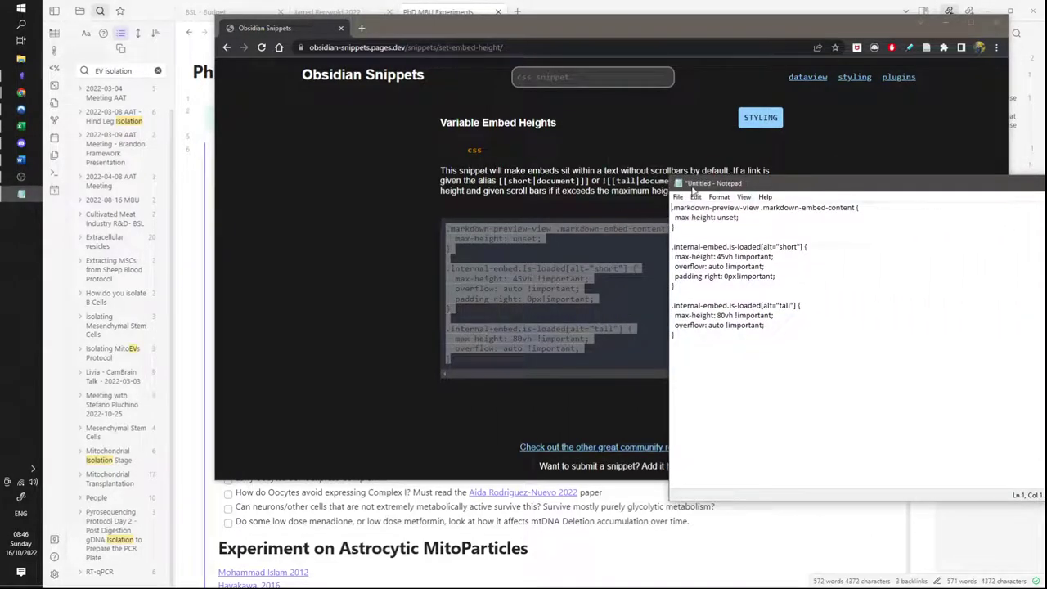
{"action": "left_click_drag", "start_coordinate": [694, 188], "coordinate": [595, 184]}
{"action": "key", "text": "ctrl+s"}
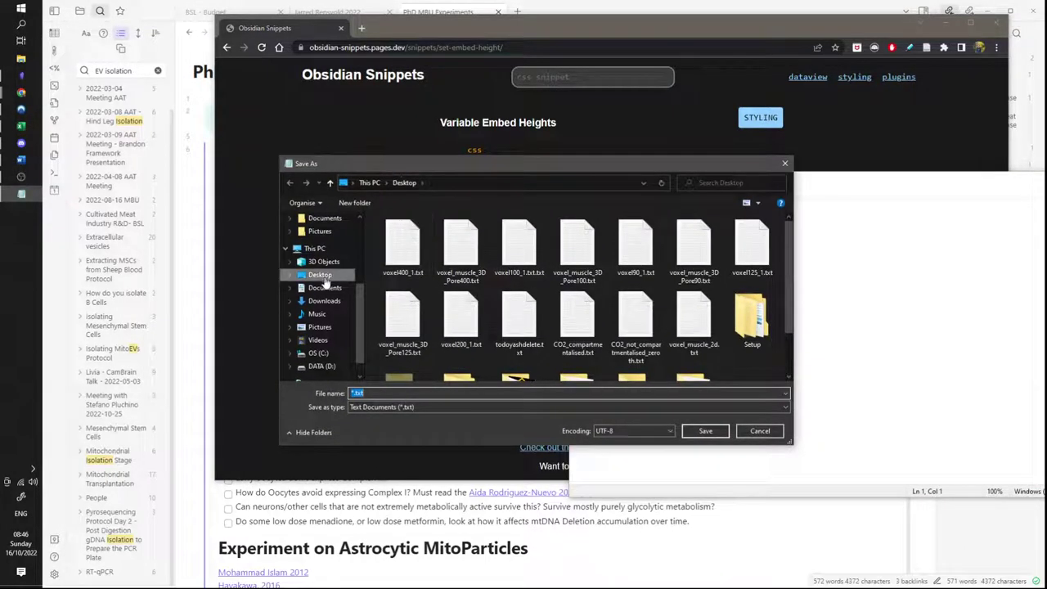
{"action": "left_click", "coordinate": [773, 432]}
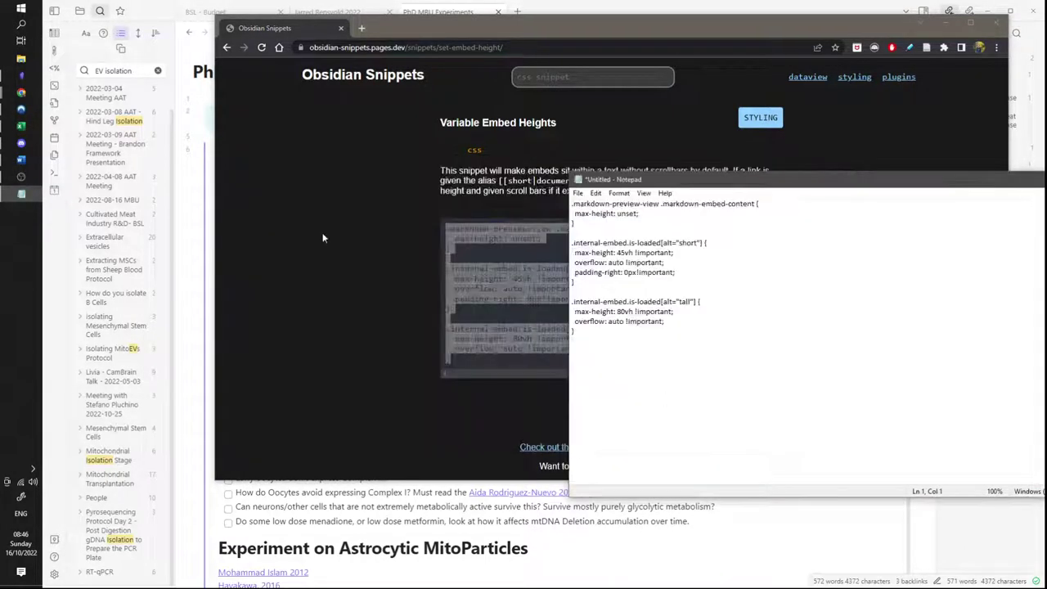
In Obsidian's Appearance settings, check Variable Embed Heights is enabled and open the snippets folder.
{"action": "left_click", "coordinate": [184, 28]}
{"action": "left_click", "coordinate": [50, 575]}
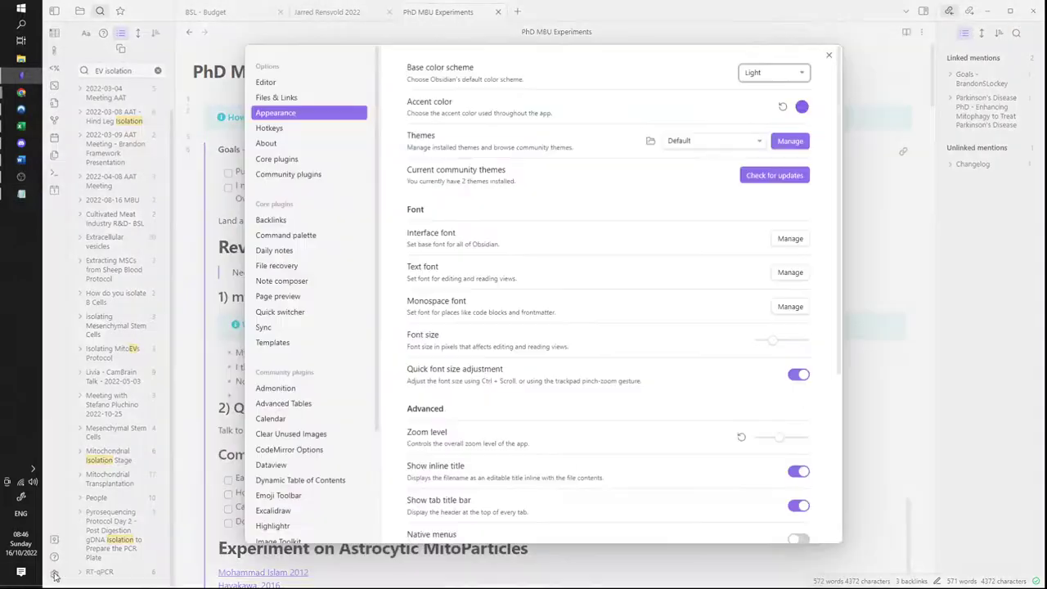
{"action": "scroll", "coordinate": [564, 254], "scroll_direction": "down", "scroll_amount": 3}
{"action": "scroll", "coordinate": [580, 346], "scroll_direction": "down", "scroll_amount": 1}
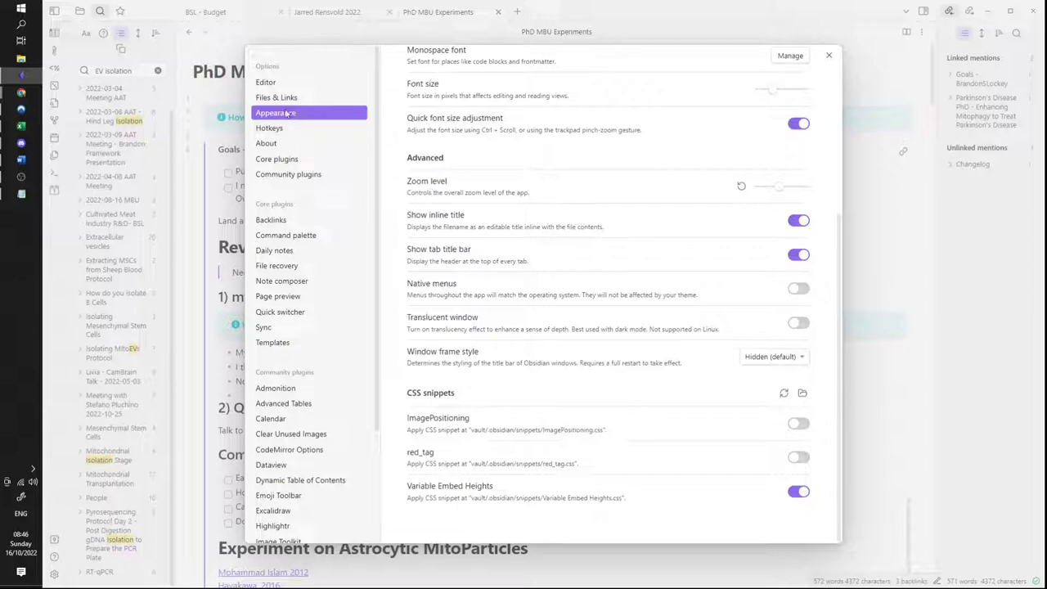
{"action": "left_click", "coordinate": [803, 394]}
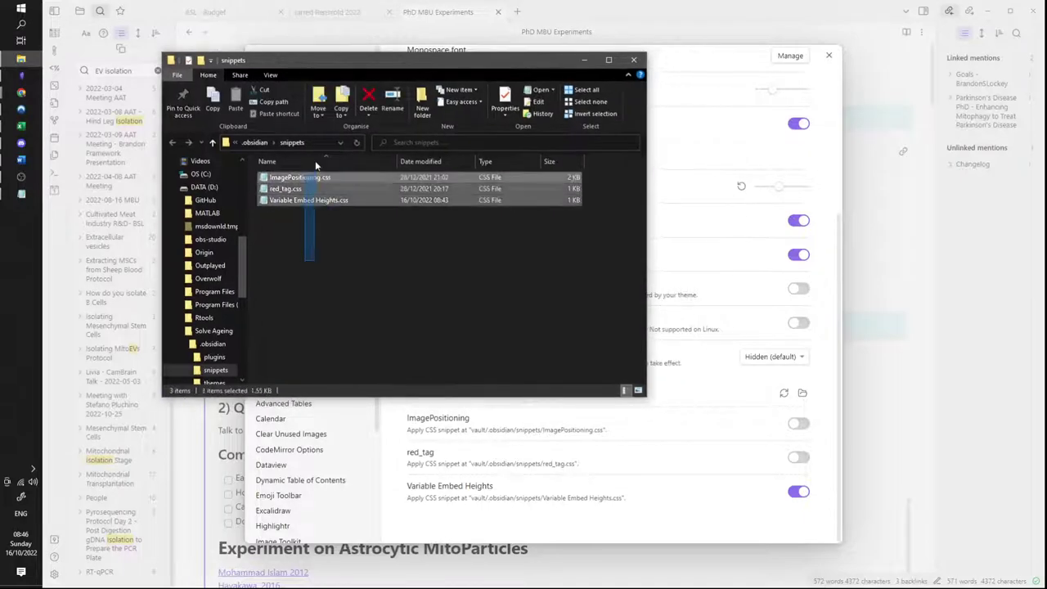
Bring the Notepad CSS window back, start a save, then cancel it.
{"action": "left_click", "coordinate": [22, 194]}
{"action": "left_click_drag", "start_coordinate": [639, 180], "coordinate": [432, 203]}
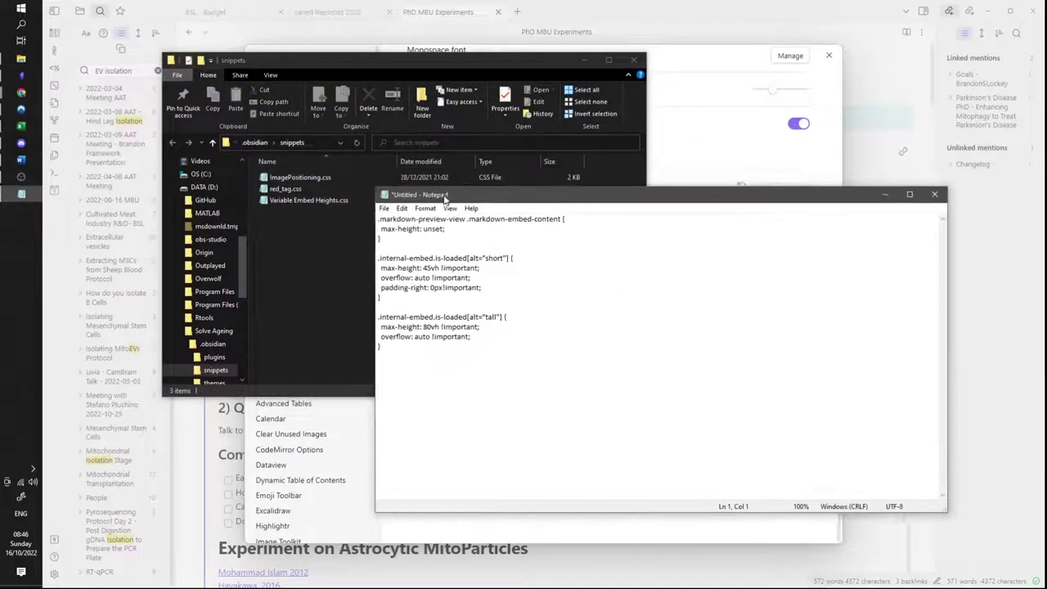
{"action": "key", "text": "ctrl+s"}
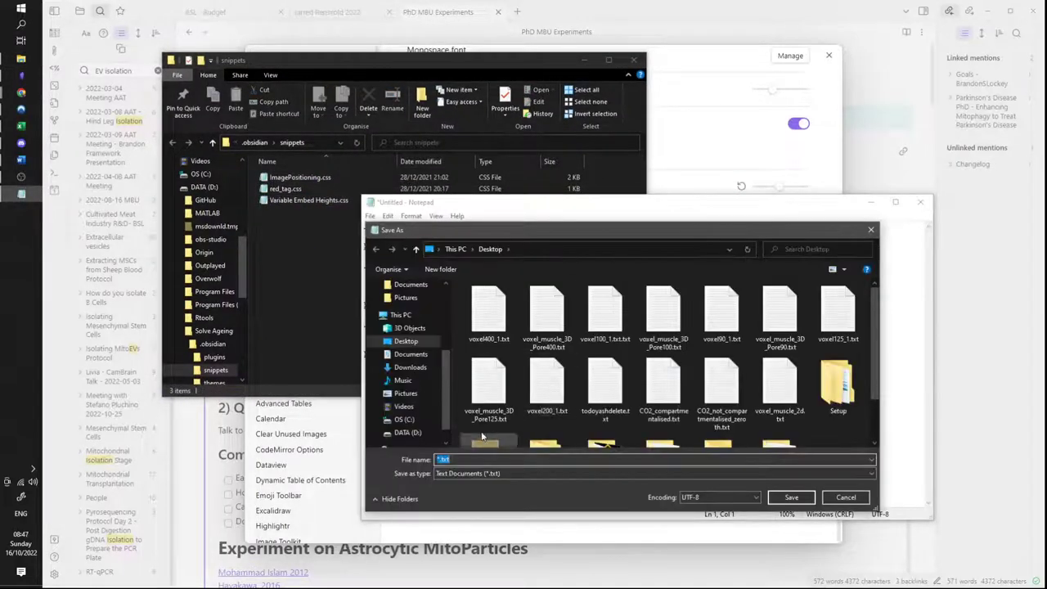
{"action": "scroll", "coordinate": [418, 394], "scroll_direction": "up", "scroll_amount": 2}
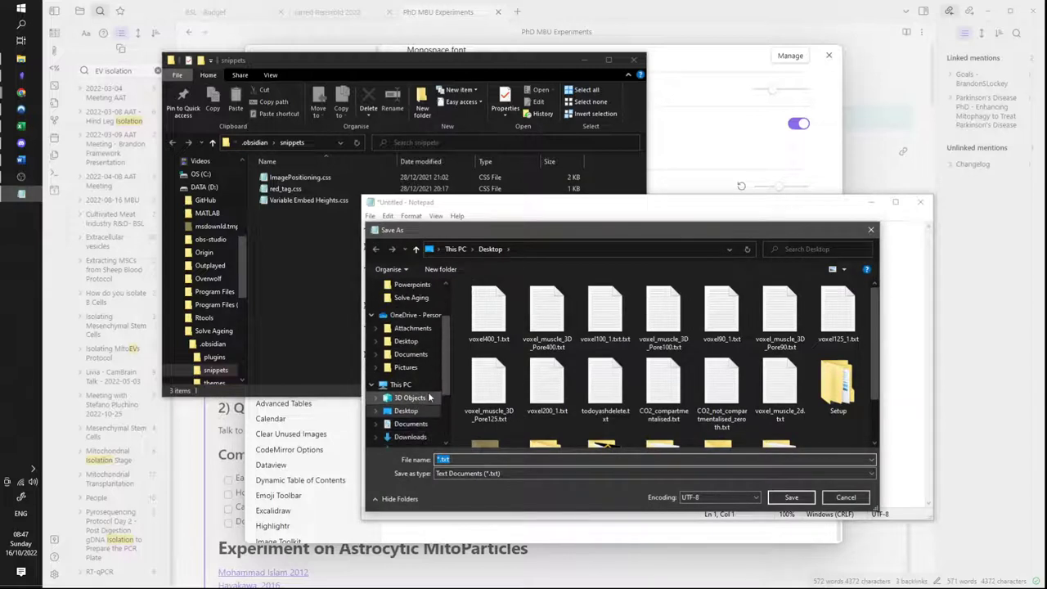
{"action": "scroll", "coordinate": [425, 394], "scroll_direction": "up", "scroll_amount": 1}
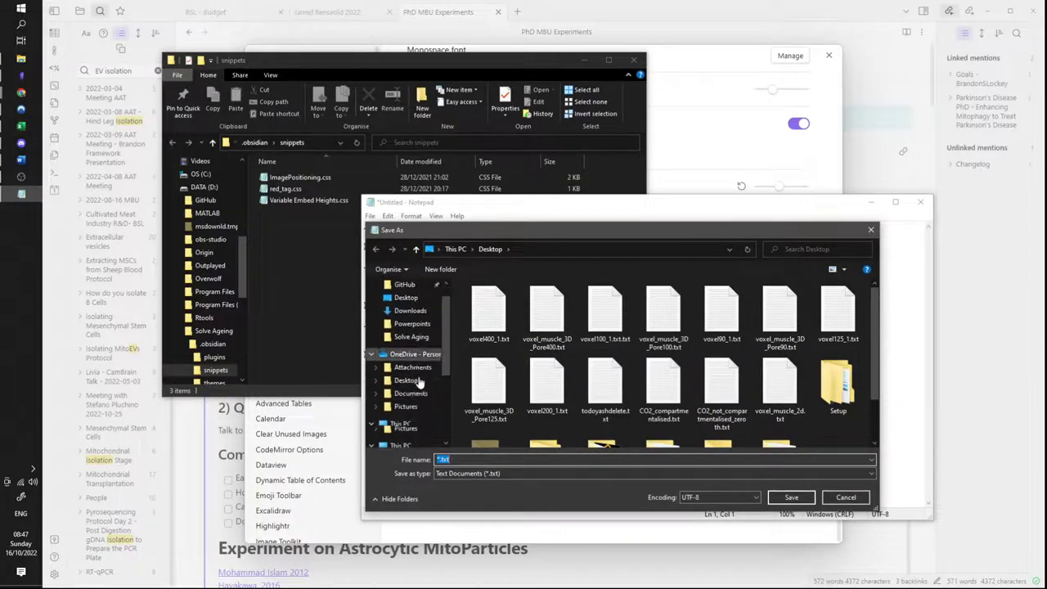
{"action": "left_click", "coordinate": [847, 501]}
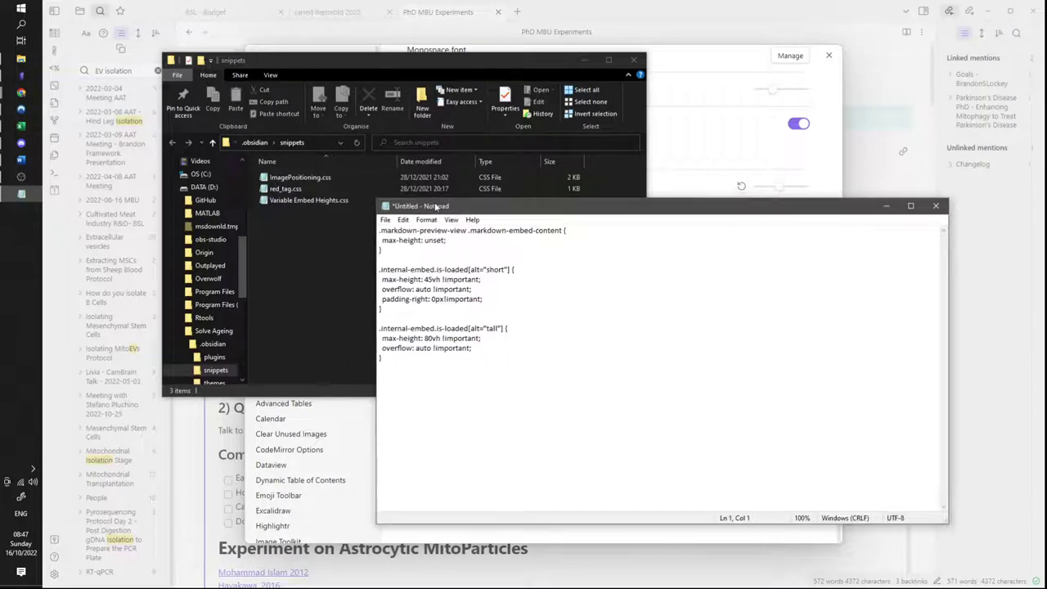
Save the Notepad CSS on the Desktop as Test2.css.
{"action": "left_click_drag", "start_coordinate": [418, 203], "coordinate": [433, 204]}
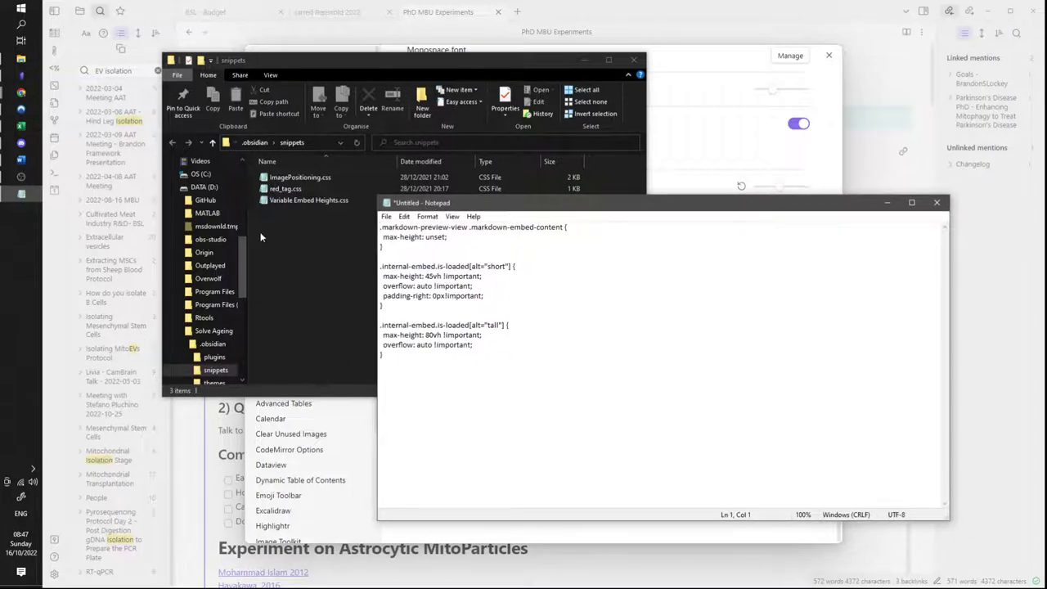
{"action": "left_click_drag", "start_coordinate": [417, 204], "coordinate": [523, 211]}
{"action": "key", "text": "ctrl+s"}
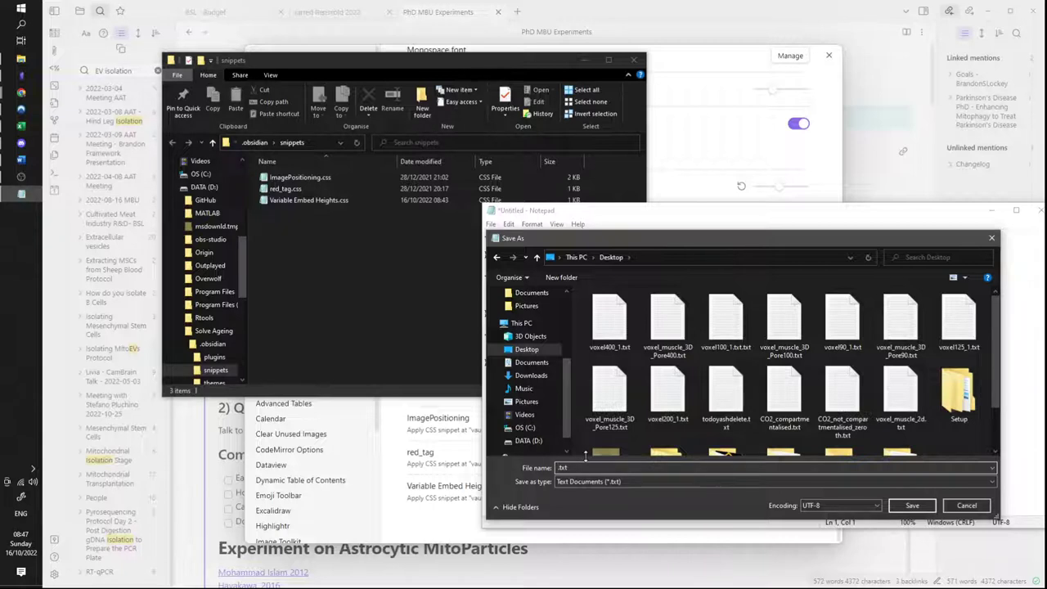
{"action": "type", "text": "Te"}
{"action": "key", "text": "BackSpace"}
{"action": "key", "text": "BackSpace"}
{"action": "type", "text": "css"}
{"action": "left_click", "coordinate": [913, 507]}
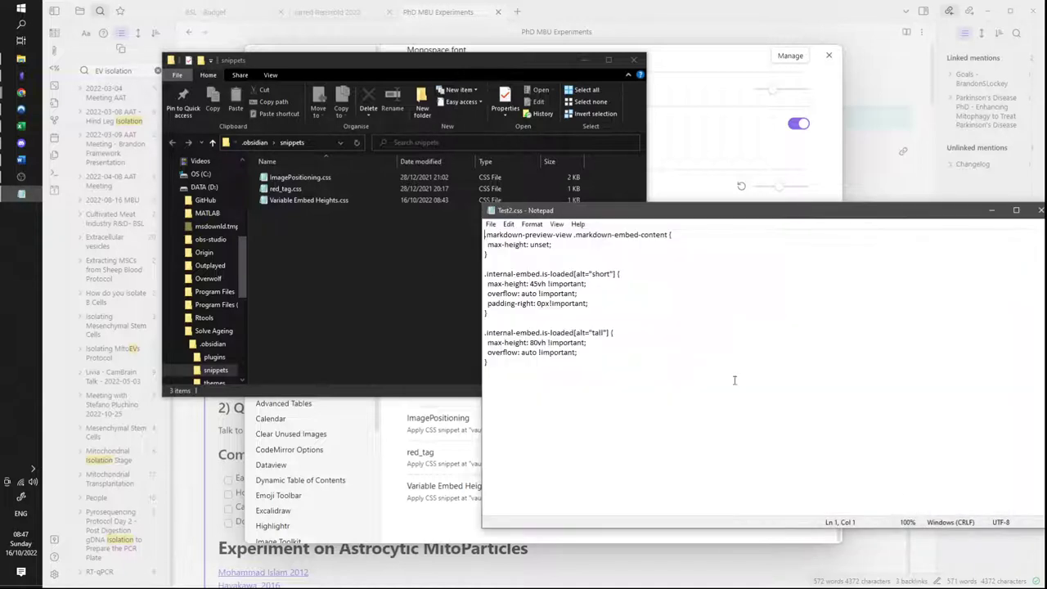
{"action": "left_click", "coordinate": [40, 262]}
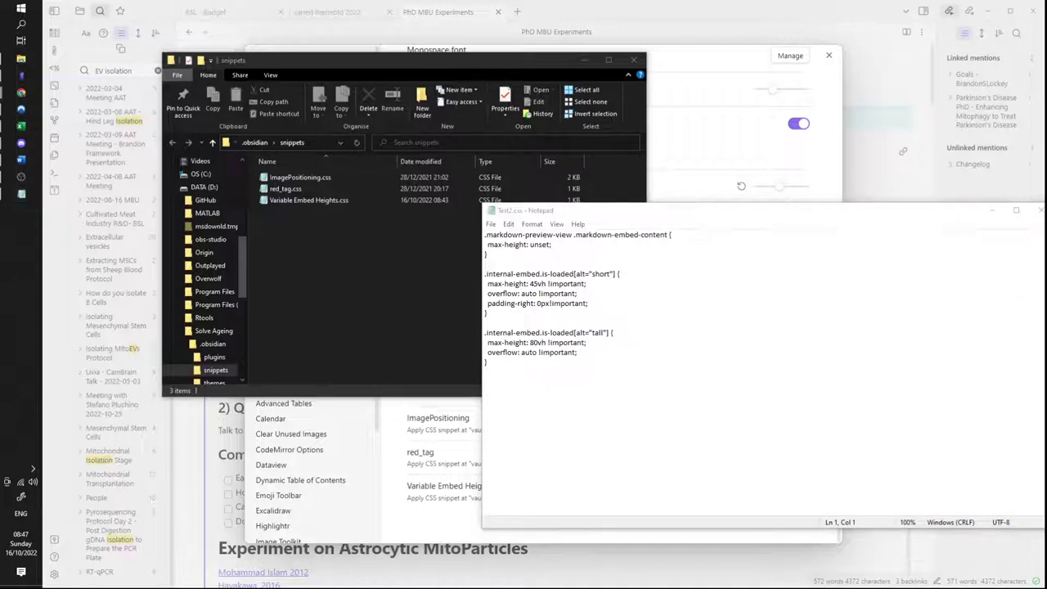
{"action": "key", "text": "alt+Tab"}
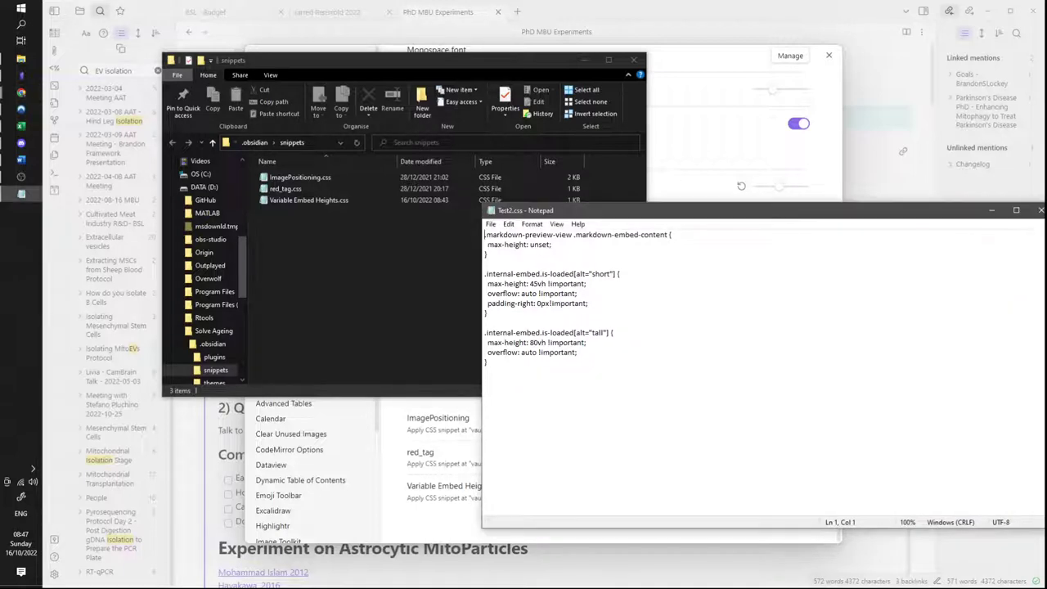
{"action": "key", "text": "alt+Tab"}
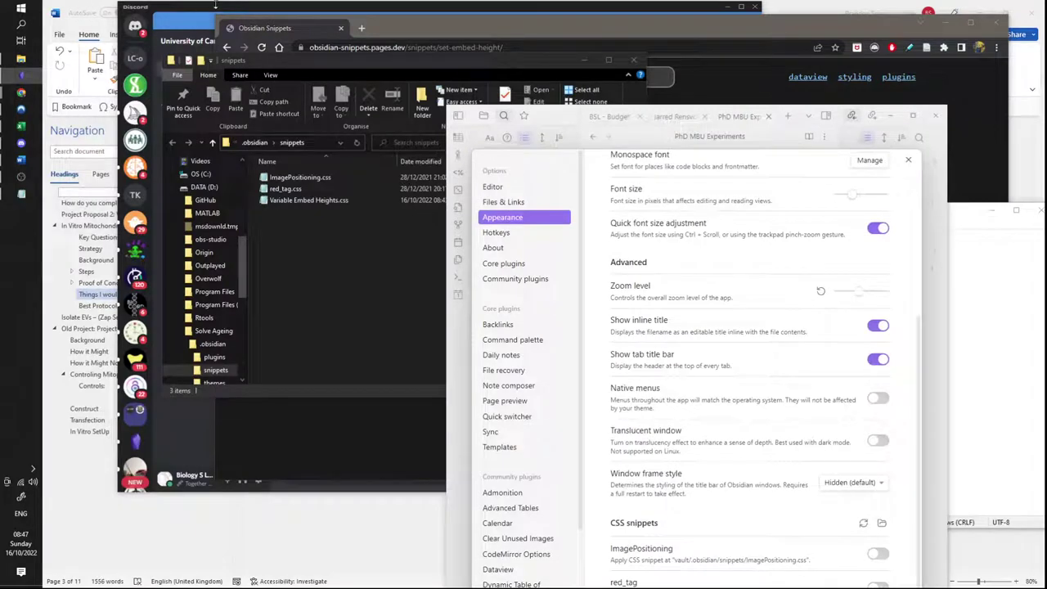
Drag Test2.css from the Desktop into the vault's .obsidian\snippets folder.
{"action": "left_click", "coordinate": [730, 12]}
{"action": "left_click", "coordinate": [975, 8]}
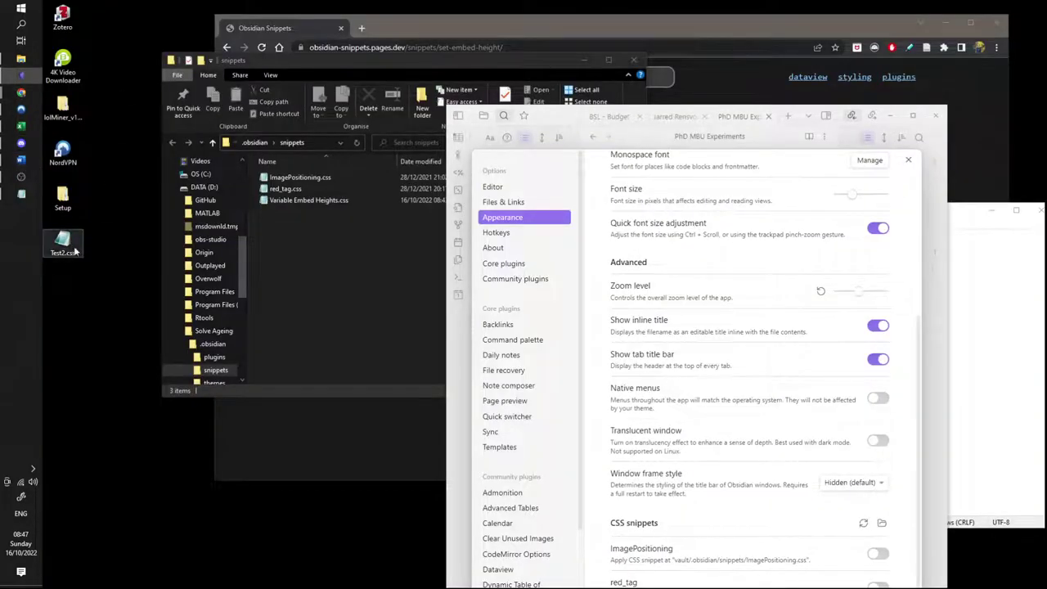
{"action": "left_click", "coordinate": [343, 241]}
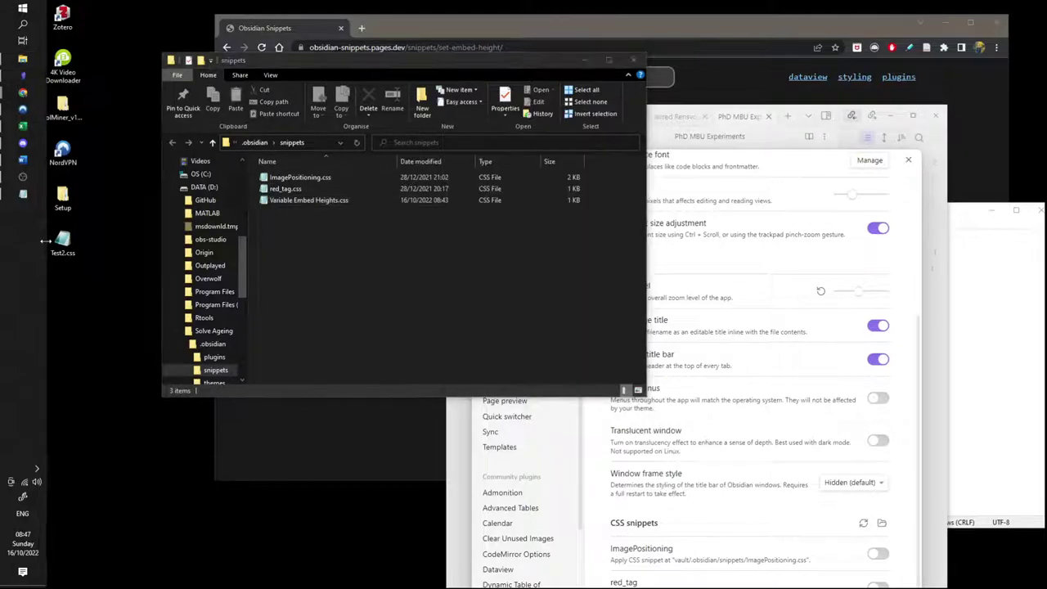
{"action": "left_click_drag", "start_coordinate": [45, 240], "coordinate": [376, 270]}
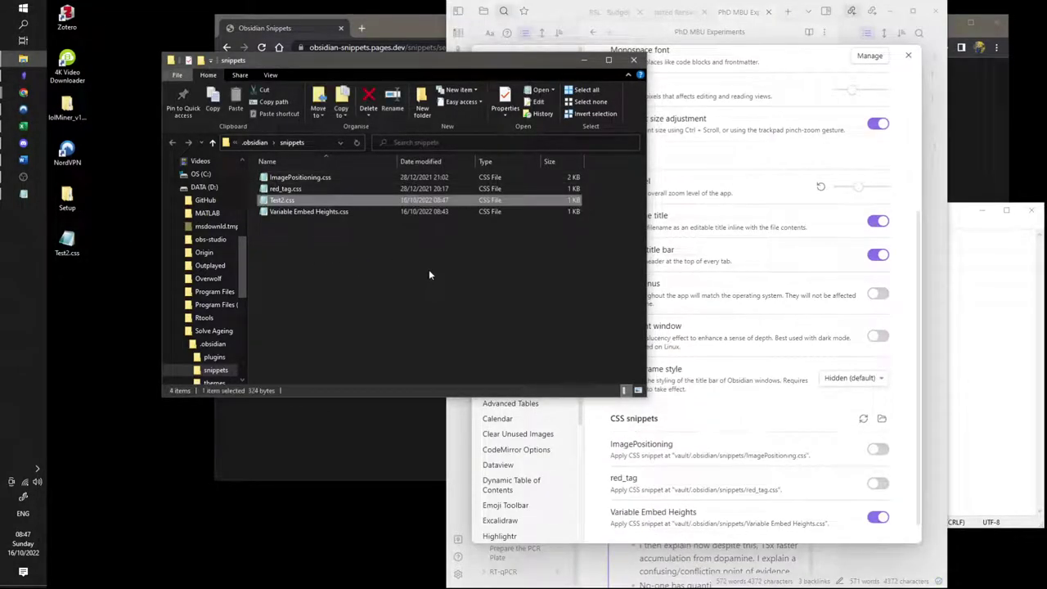
Reload CSS snippets in Obsidian's Appearance settings so Test2 is listed.
{"action": "left_click", "coordinate": [760, 55]}
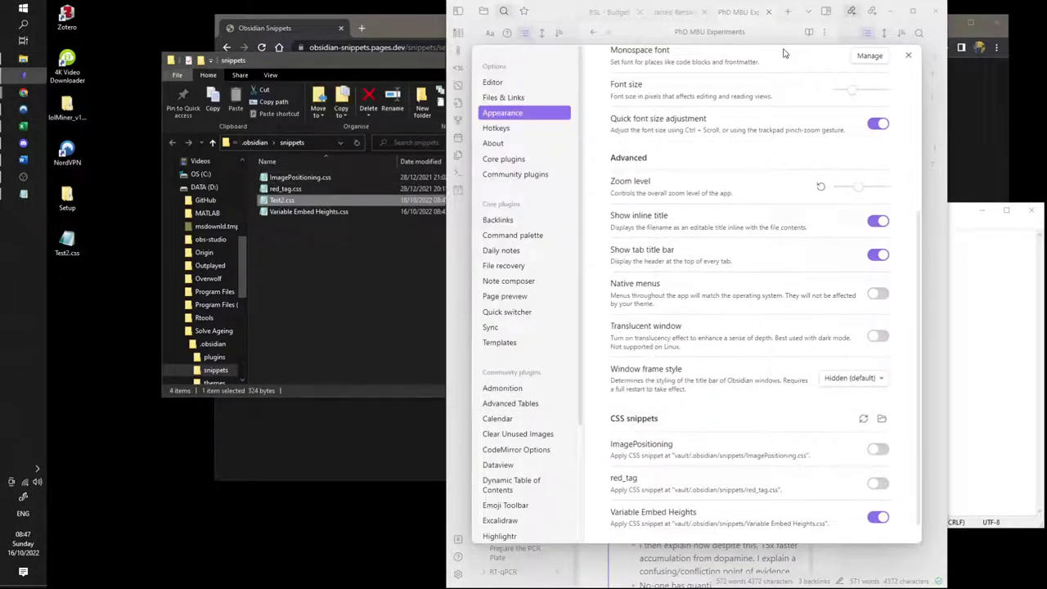
{"action": "left_click", "coordinate": [863, 418]}
{"action": "scroll", "coordinate": [641, 463], "scroll_direction": "down", "scroll_amount": 1}
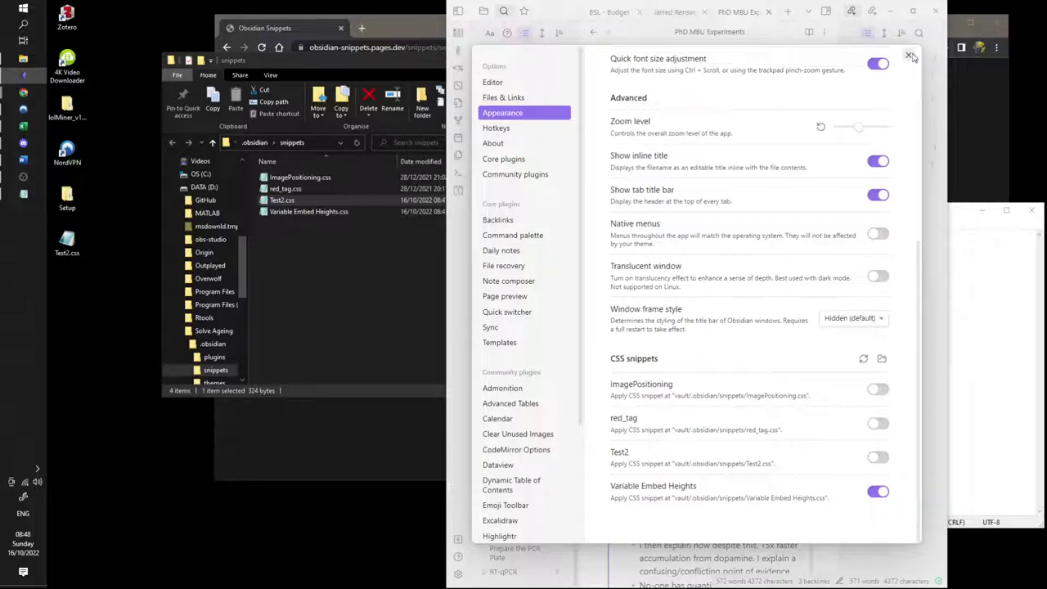
Close Settings, maximise Obsidian, and insert | into the ![[Goals - BrandonSLockey]] embed link.
{"action": "left_click", "coordinate": [910, 56]}
{"action": "left_click", "coordinate": [912, 11]}
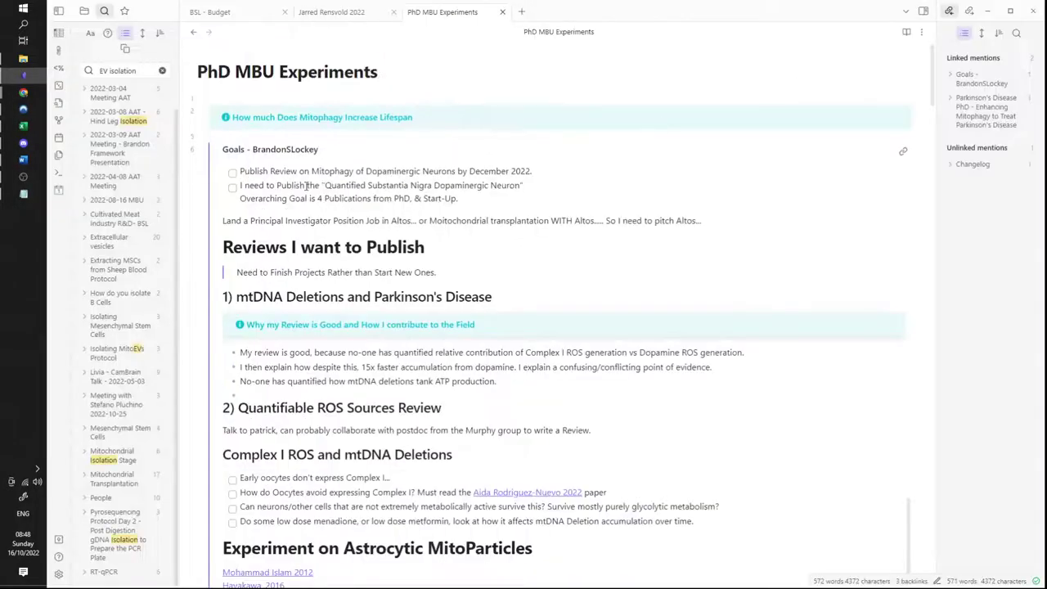
{"action": "key", "text": "Down"}
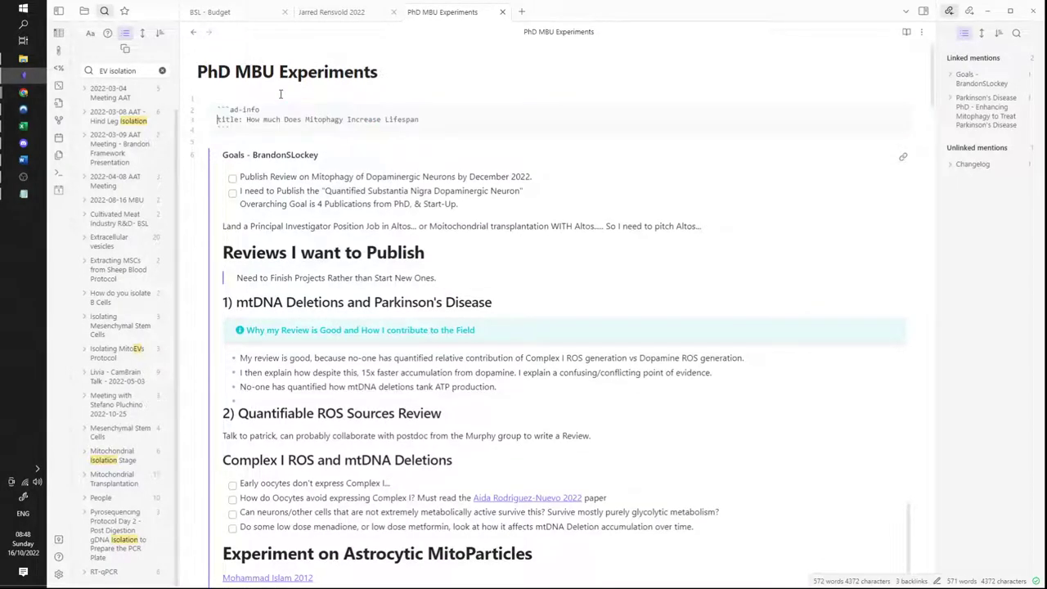
{"action": "key", "text": "Down"}
{"action": "key", "text": "Down"}
{"action": "key", "text": "Down"}
{"action": "left_click", "coordinate": [319, 145]}
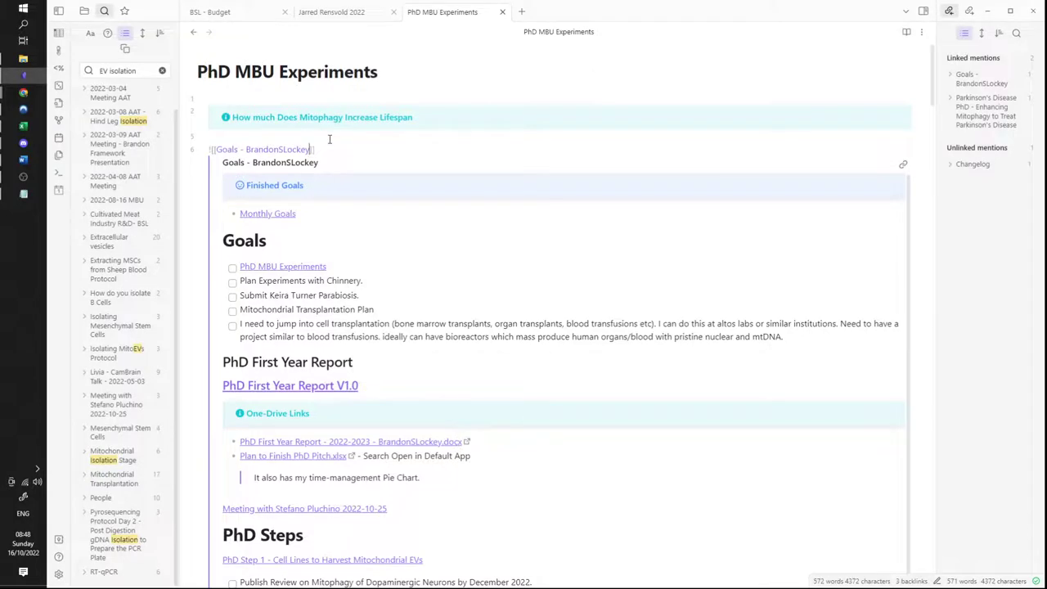
{"action": "type", "text": "|"}
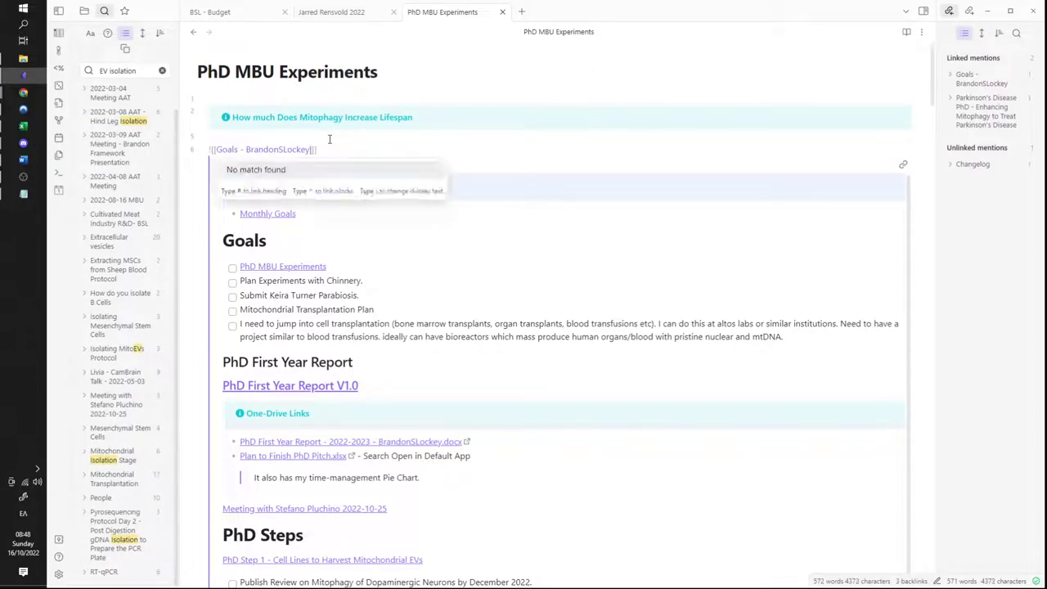
{"action": "left_click", "coordinate": [23, 194]}
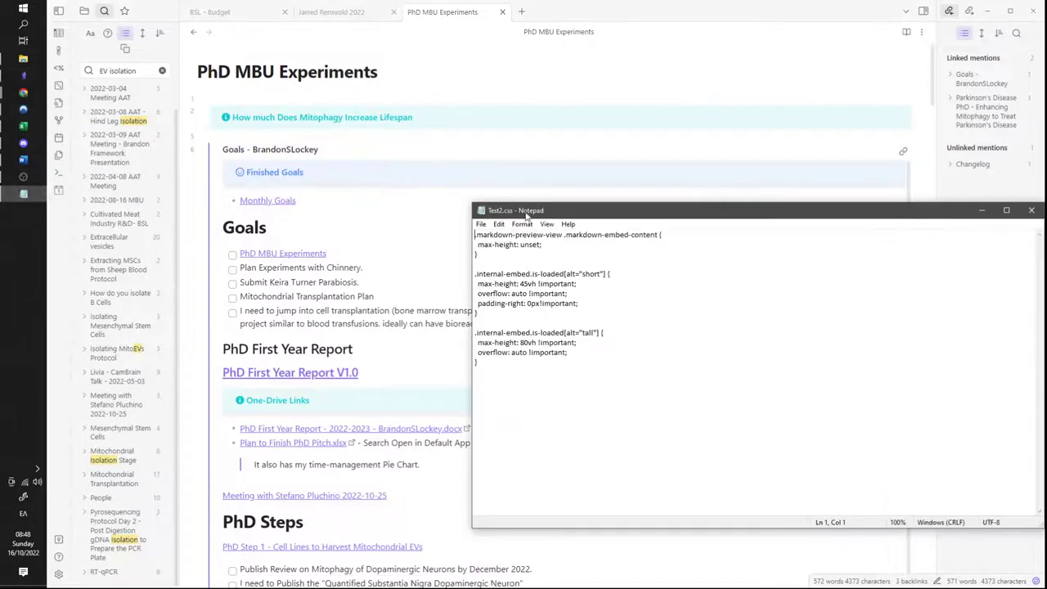
{"action": "left_click_drag", "start_coordinate": [527, 214], "coordinate": [499, 149]}
{"action": "left_click", "coordinate": [525, 332]}
{"action": "left_click_drag", "start_coordinate": [513, 210], "coordinate": [581, 209]}
{"action": "left_click", "coordinate": [555, 210]}
{"action": "left_click_drag", "start_coordinate": [537, 269], "coordinate": [575, 268]}
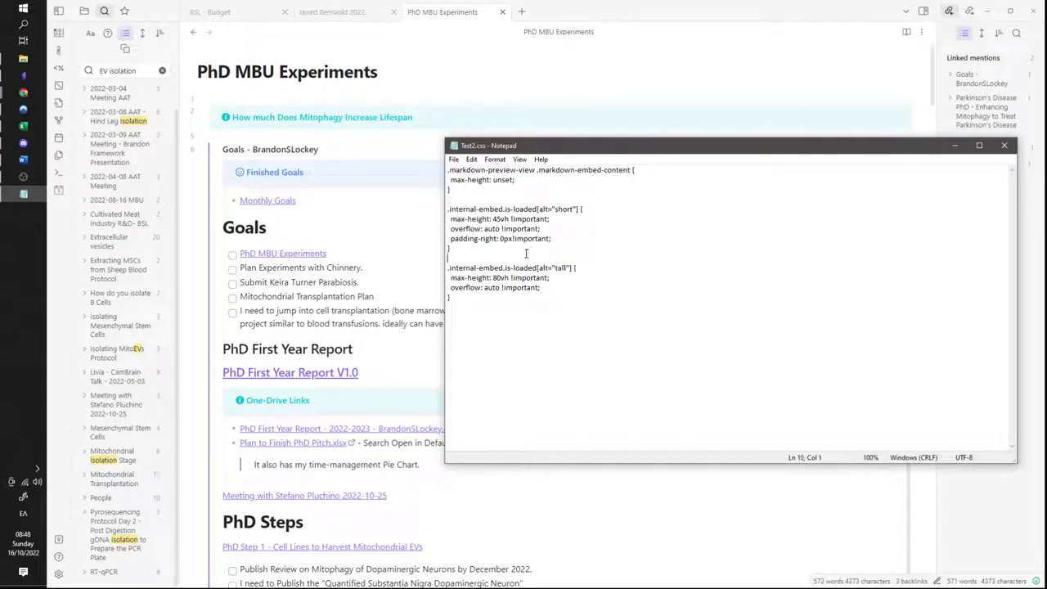
{"action": "mouse_move", "coordinate": [448, 248]}
{"action": "left_mouse_down"}
{"action": "mouse_move", "coordinate": [464, 229]}
{"action": "mouse_move", "coordinate": [449, 208]}
{"action": "left_mouse_up"}
{"action": "left_click_drag", "start_coordinate": [466, 198], "coordinate": [475, 254]}
Highlight the short rule's 45vh and the tall rule's 80vh heights in Test2.css.
{"action": "left_click", "coordinate": [487, 258]}
{"action": "double_click", "coordinate": [499, 219]}
{"action": "double_click", "coordinate": [499, 278]}
{"action": "left_click", "coordinate": [558, 269]}
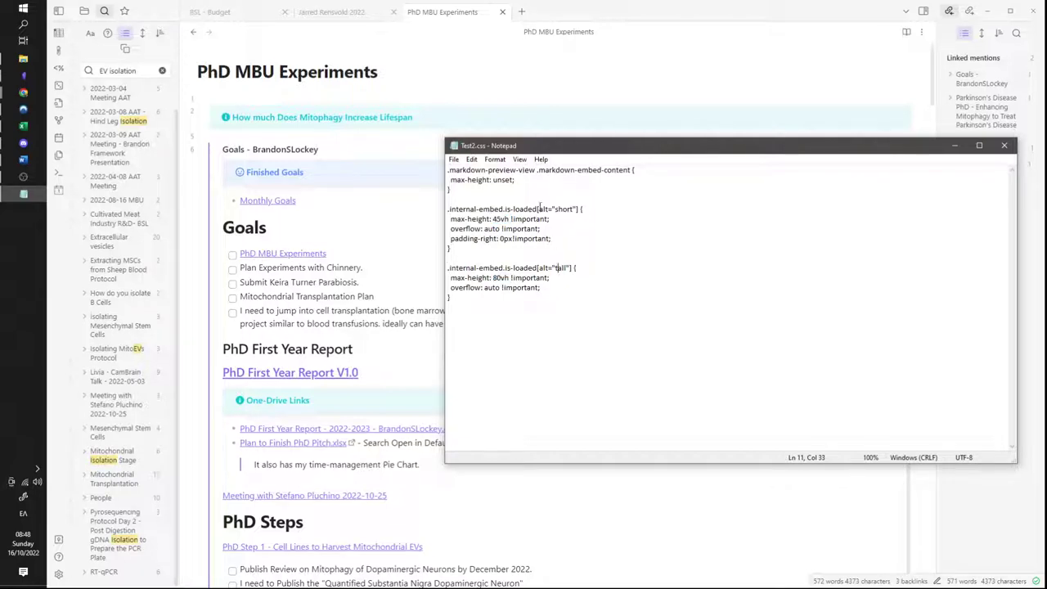
{"action": "double_click", "coordinate": [499, 219]}
{"action": "double_click", "coordinate": [563, 268]}
{"action": "left_click", "coordinate": [509, 277]}
Type 'short' as the Goals - BrandonSLockey embed alias and click away to render it.
{"action": "left_click", "coordinate": [374, 145]}
{"action": "left_click", "coordinate": [316, 151]}
{"action": "type", "text": "sr"}
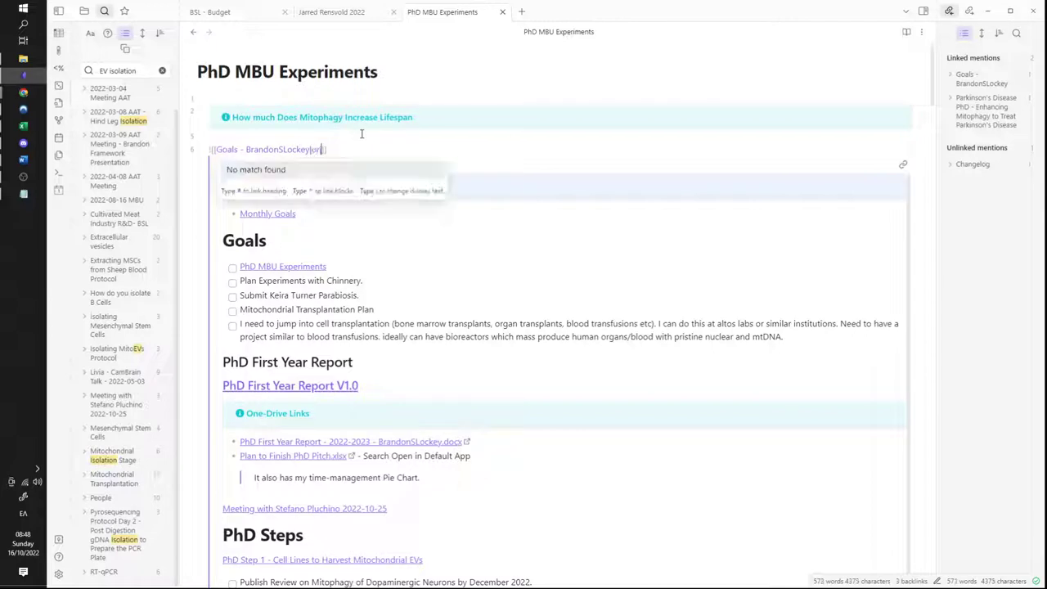
{"action": "key", "text": "super+space"}
{"action": "key", "text": "BackSpace"}
{"action": "key", "text": "BackSpace"}
{"action": "type", "text": "short"}
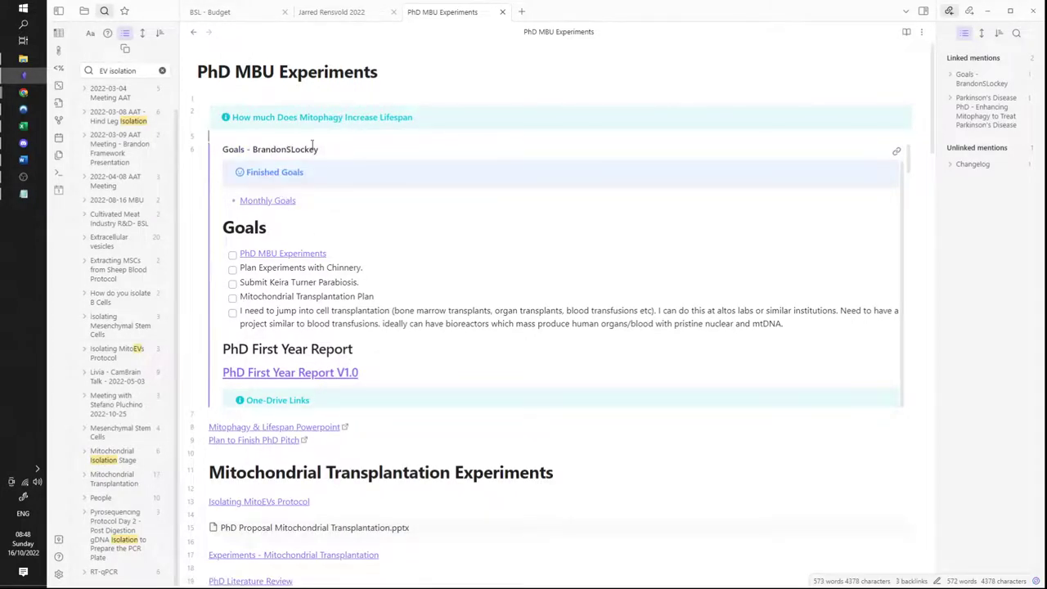
{"action": "left_click", "coordinate": [314, 148]}
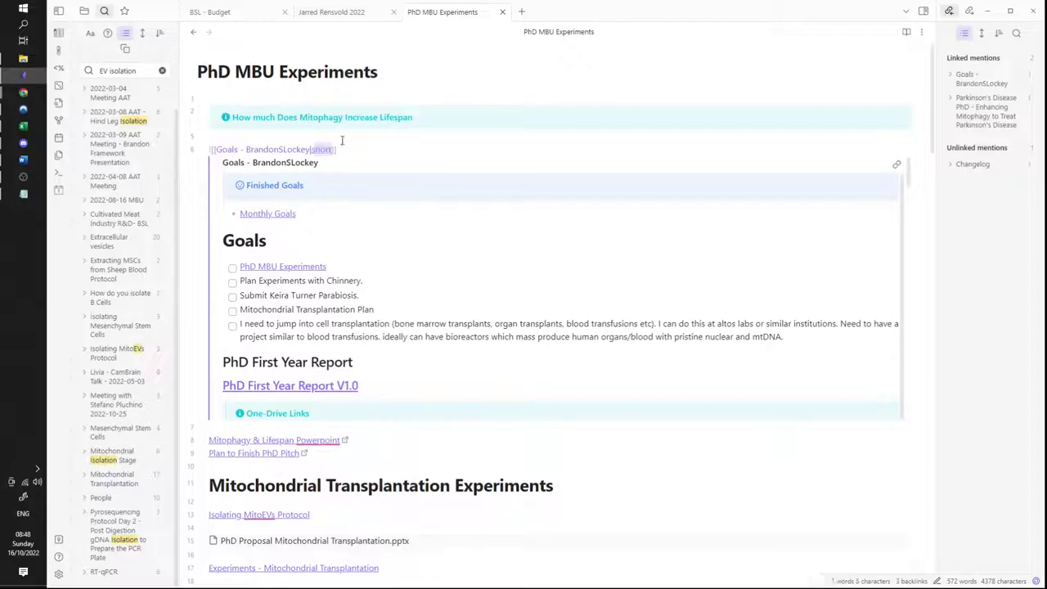
{"action": "left_click", "coordinate": [301, 174]}
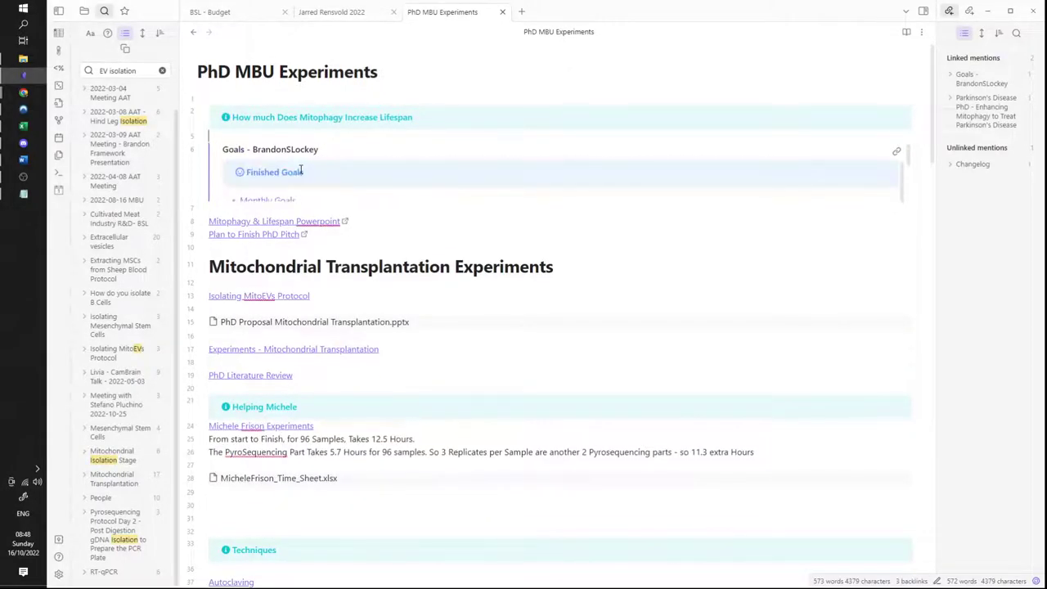
Duplicate the short rule below itself in Test2.css and rename the copy vshort.
{"action": "left_click", "coordinate": [23, 193]}
{"action": "left_click_drag", "start_coordinate": [528, 249], "coordinate": [417, 211]}
{"action": "key", "text": "ctrl+c"}
{"action": "left_click", "coordinate": [488, 248]}
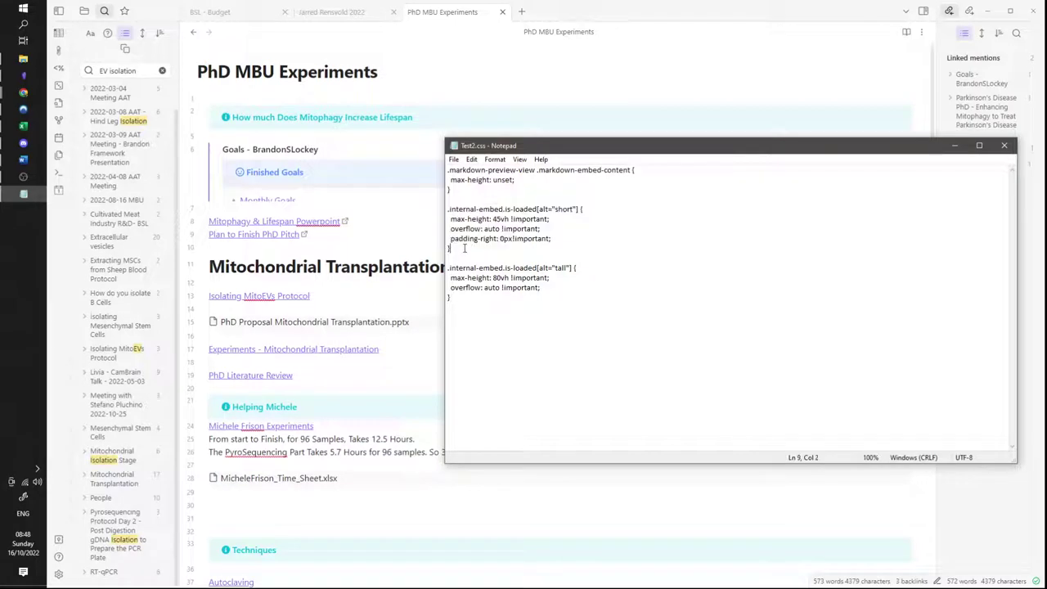
{"action": "key", "text": "Return"}
{"action": "key", "text": "Return"}
{"action": "key", "text": "ctrl+v"}
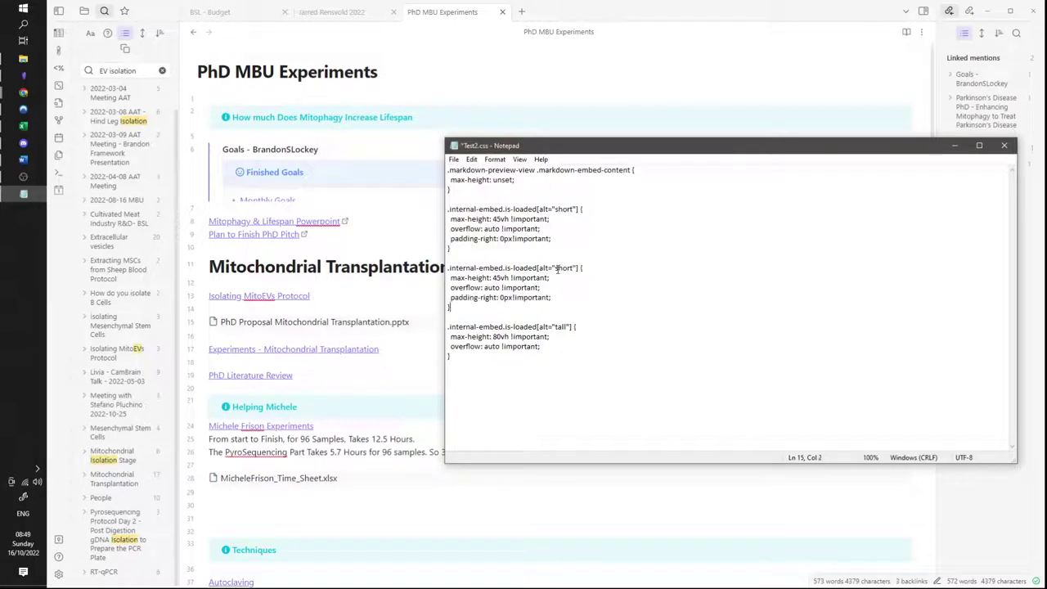
{"action": "type", "text": "v"}
Clear the 45 from the vshort rule's max-height, leaving the value blank.
{"action": "left_click", "coordinate": [497, 279]}
{"action": "key", "text": "BackSpace"}
{"action": "key", "text": "BackSpace"}
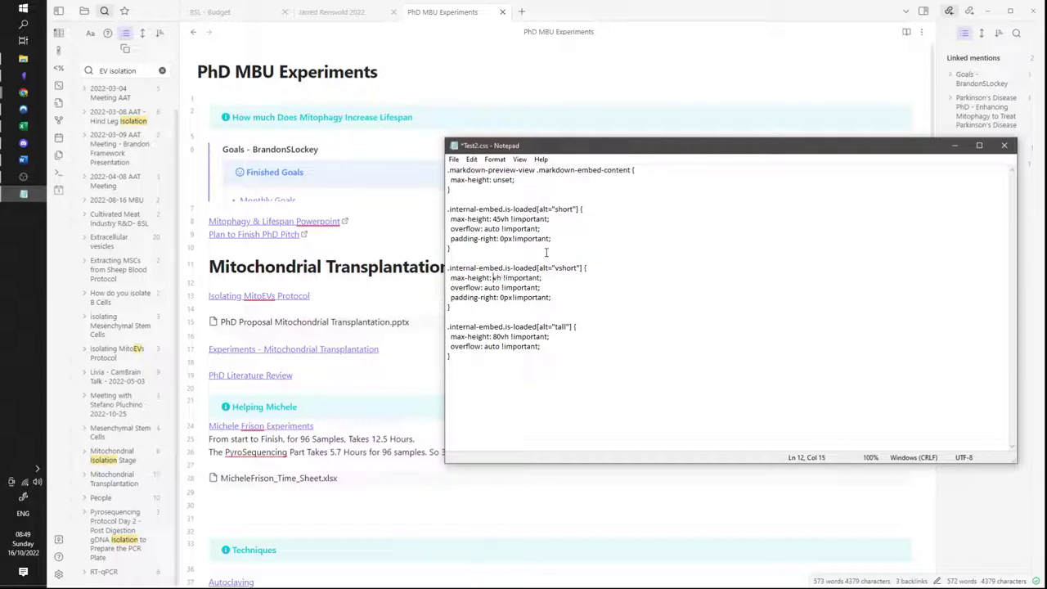
{"action": "type", "text": "20"}
{"action": "key", "text": "BackSpace"}
{"action": "key", "text": "BackSpace"}
{"action": "left_click", "coordinate": [23, 176]}
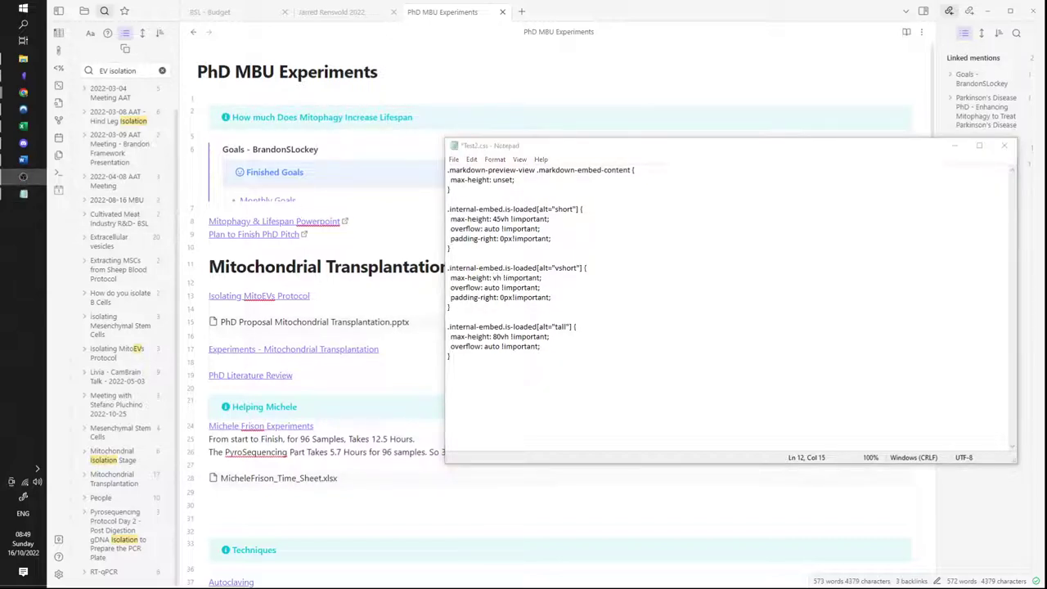